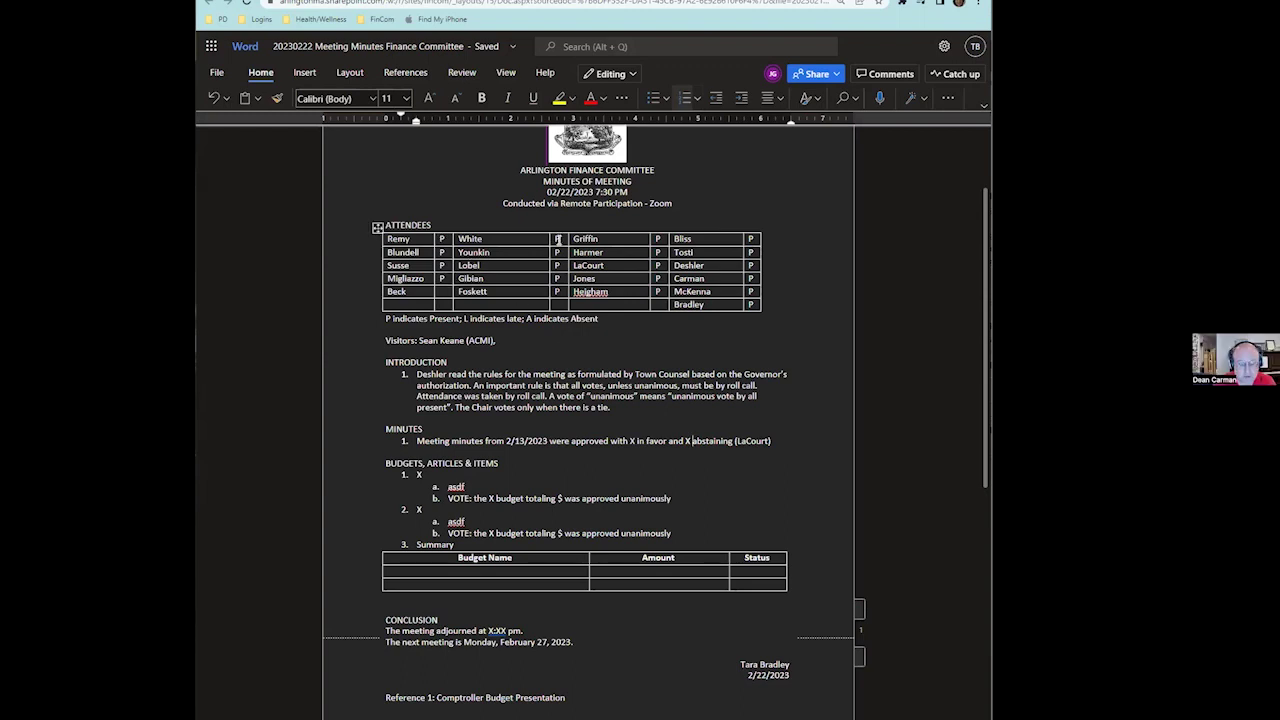
click(658, 239)
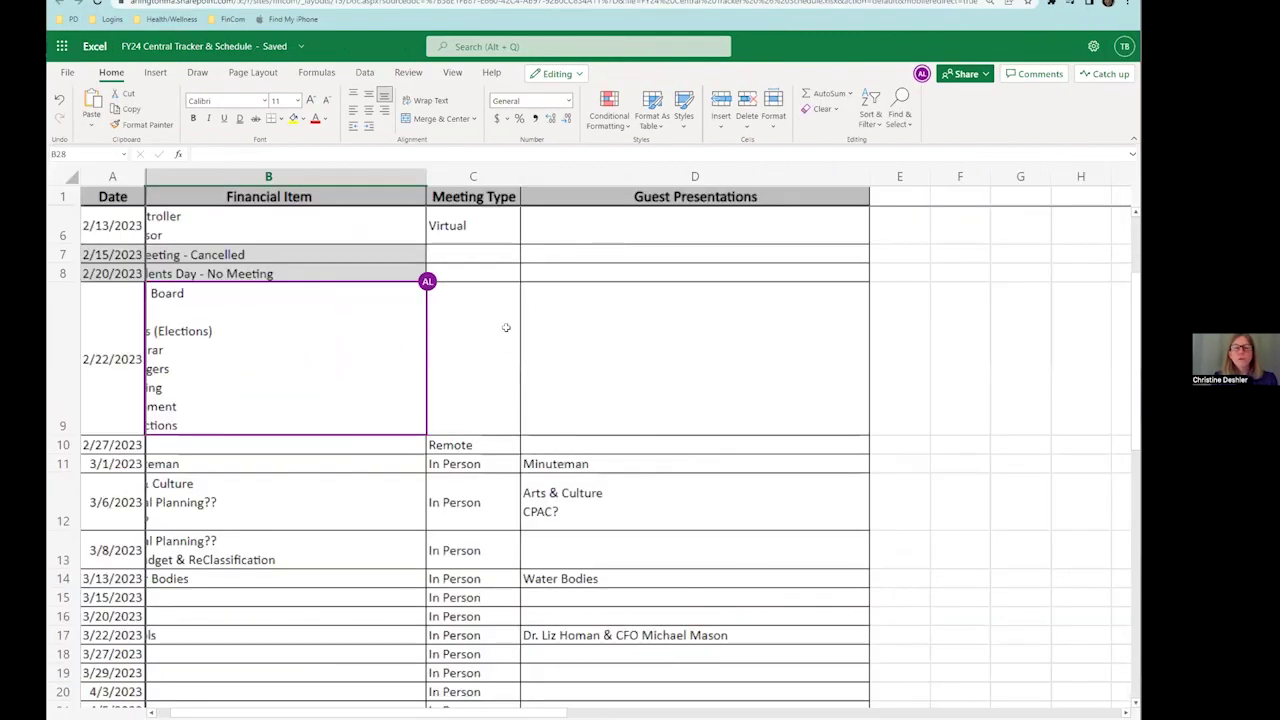
scroll(536, 350, up, 1)
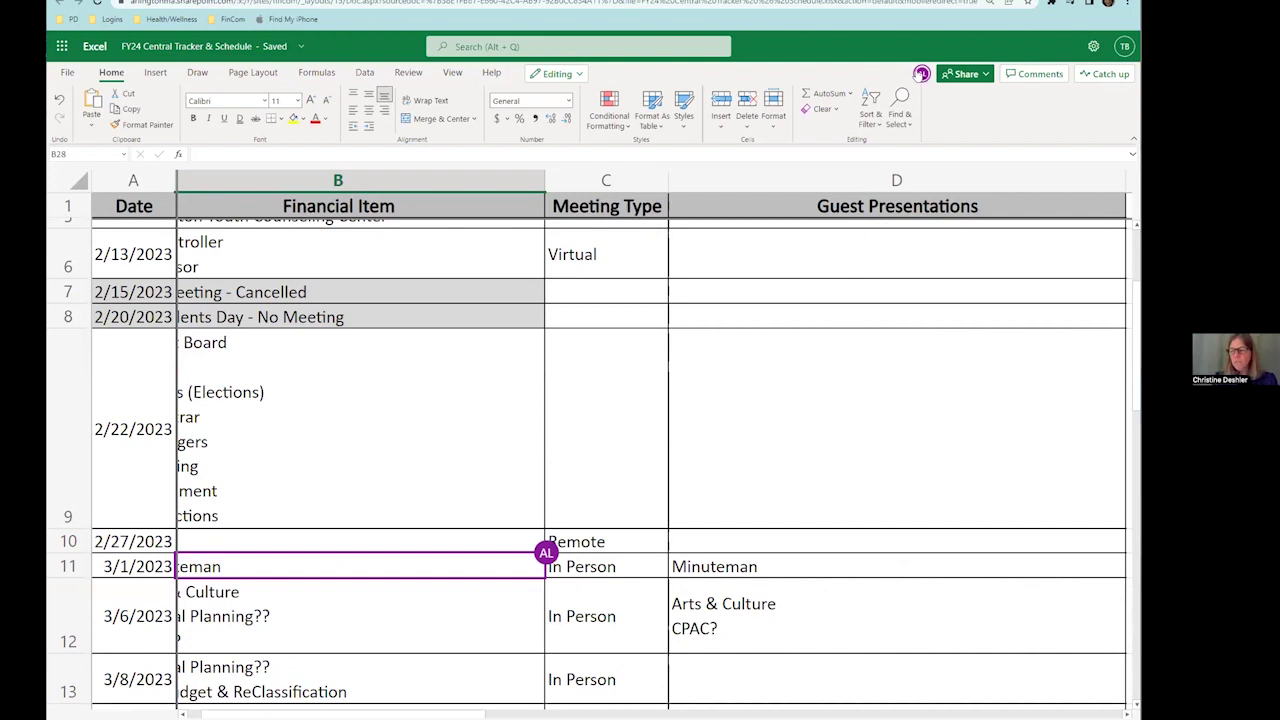
scroll(620, 360, down, 3)
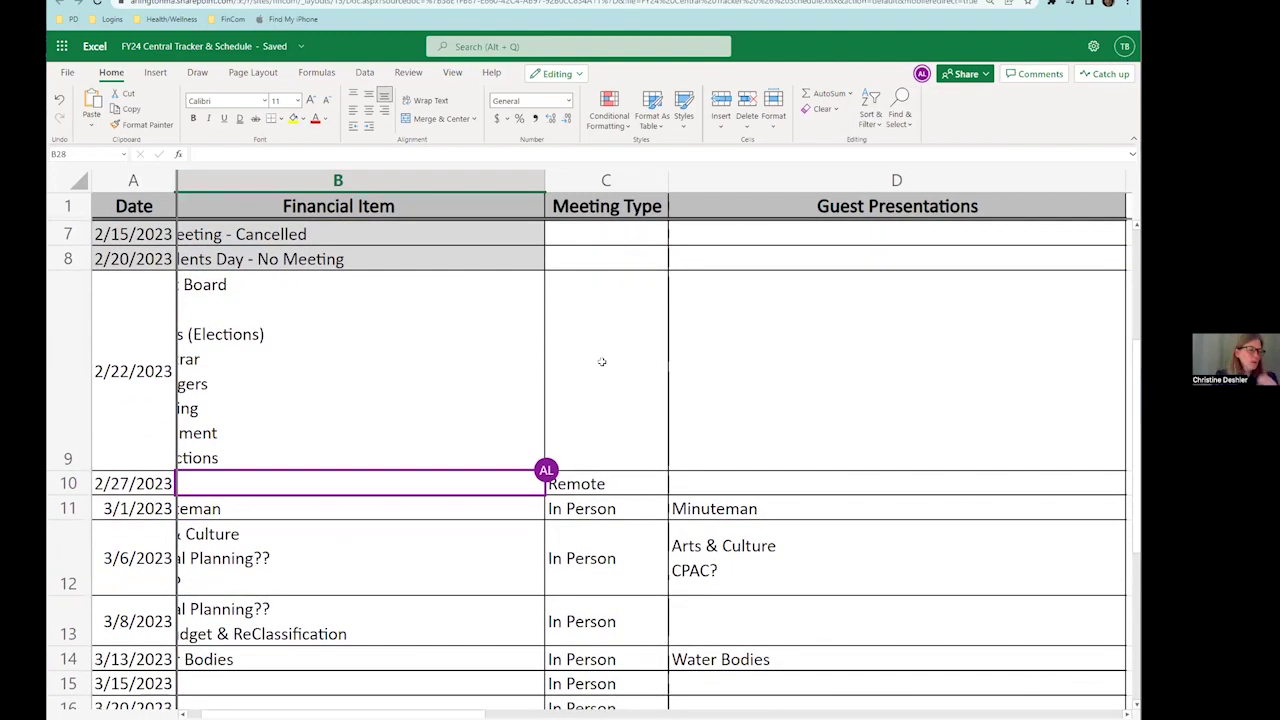
scroll(602, 362, down, 2)
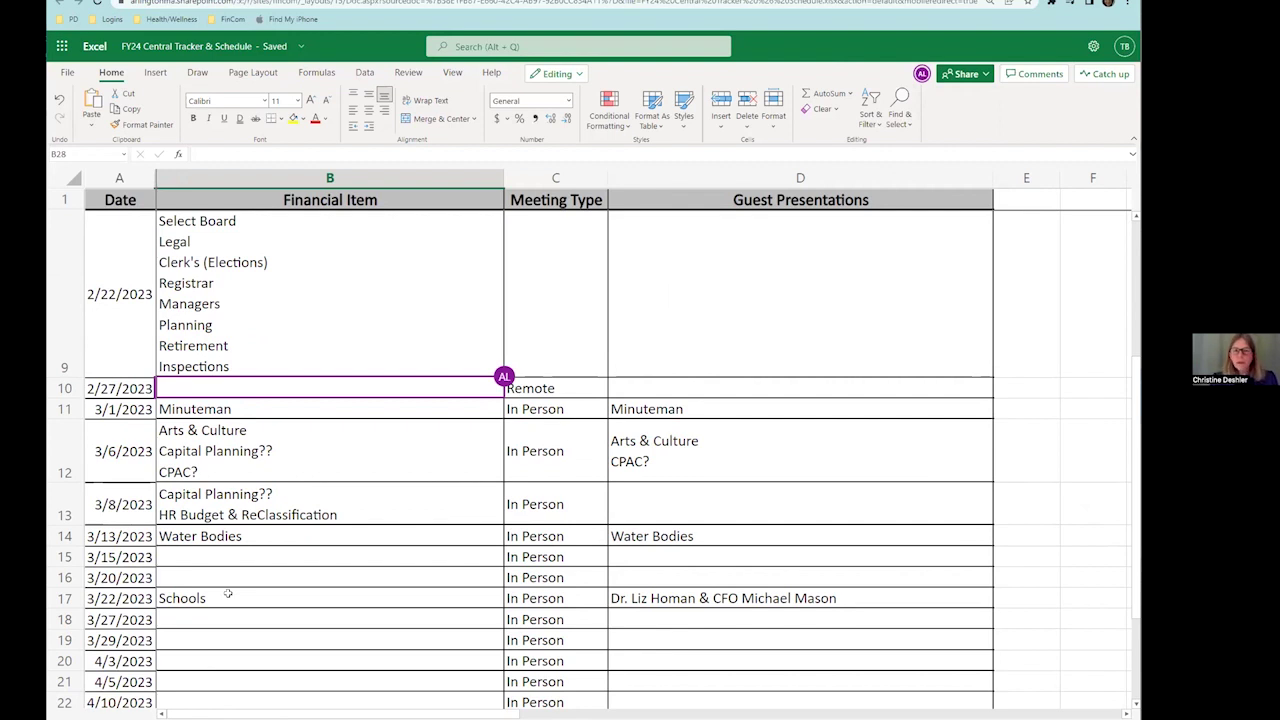
Try yellow and green fills on the Meeting Type cell of the 3/1/2023 row and reset it to no fill.
click(510, 412)
click(290, 119)
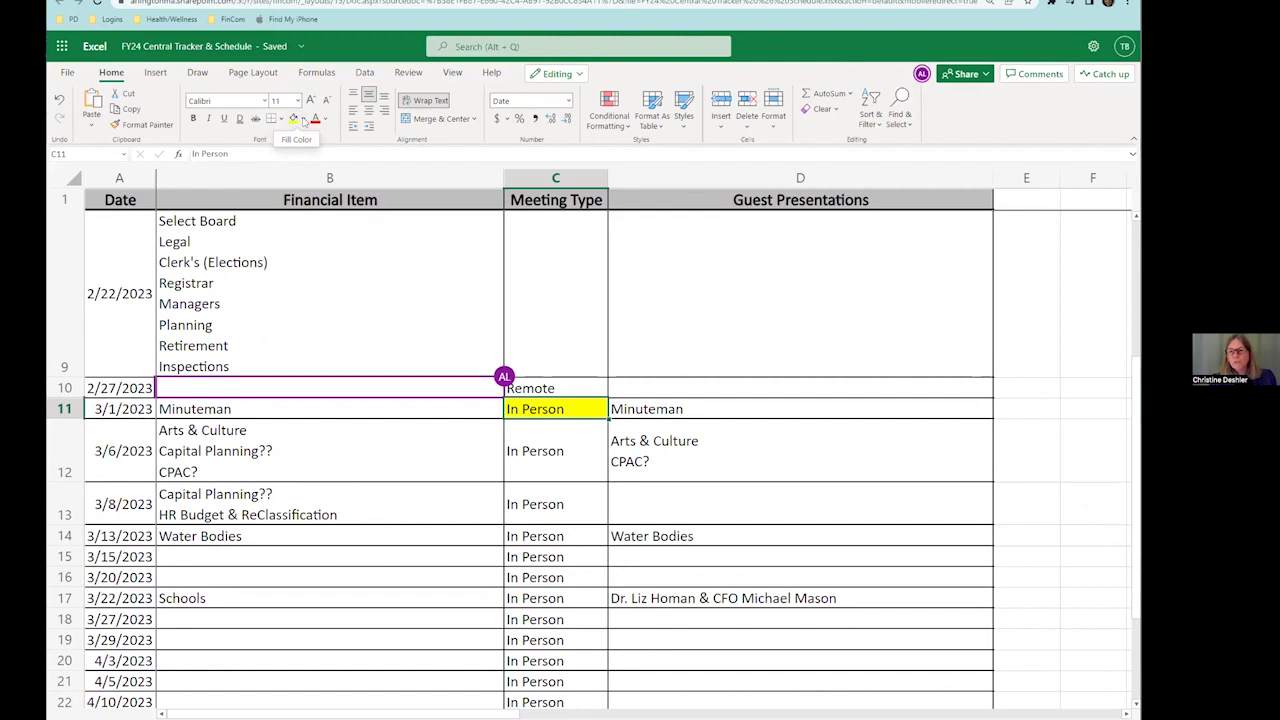
click(304, 119)
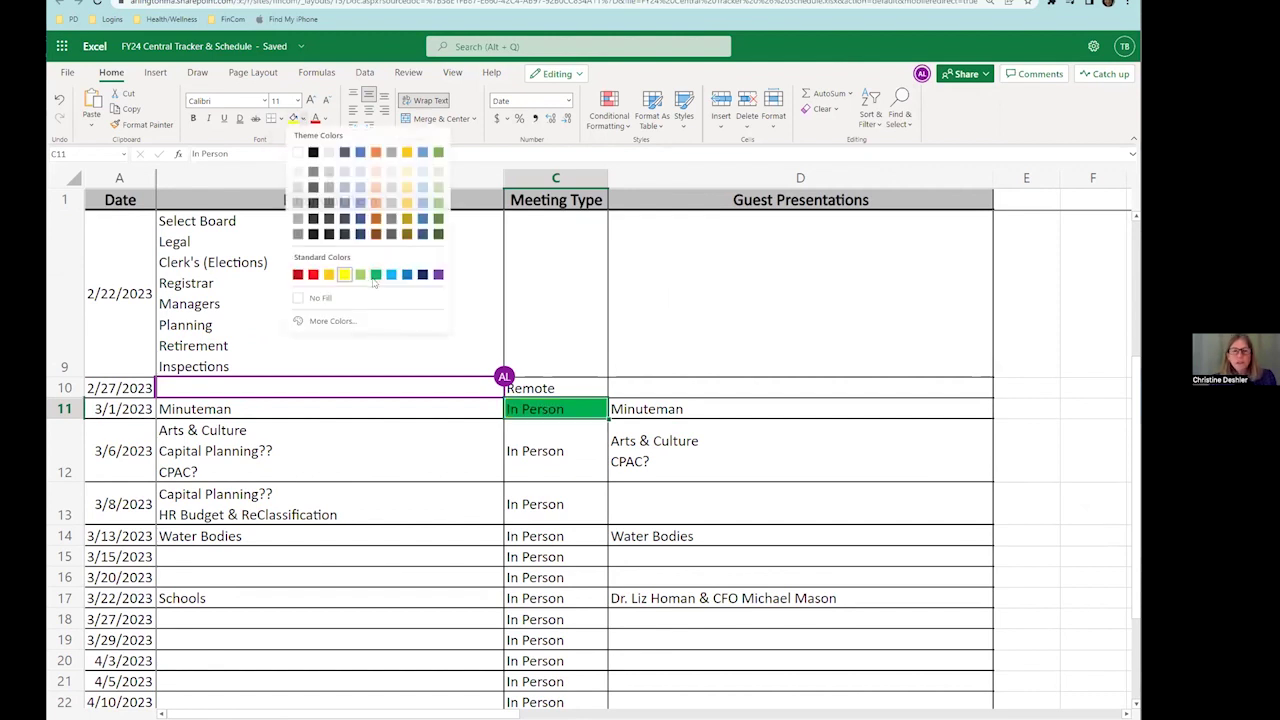
click(315, 298)
click(331, 405)
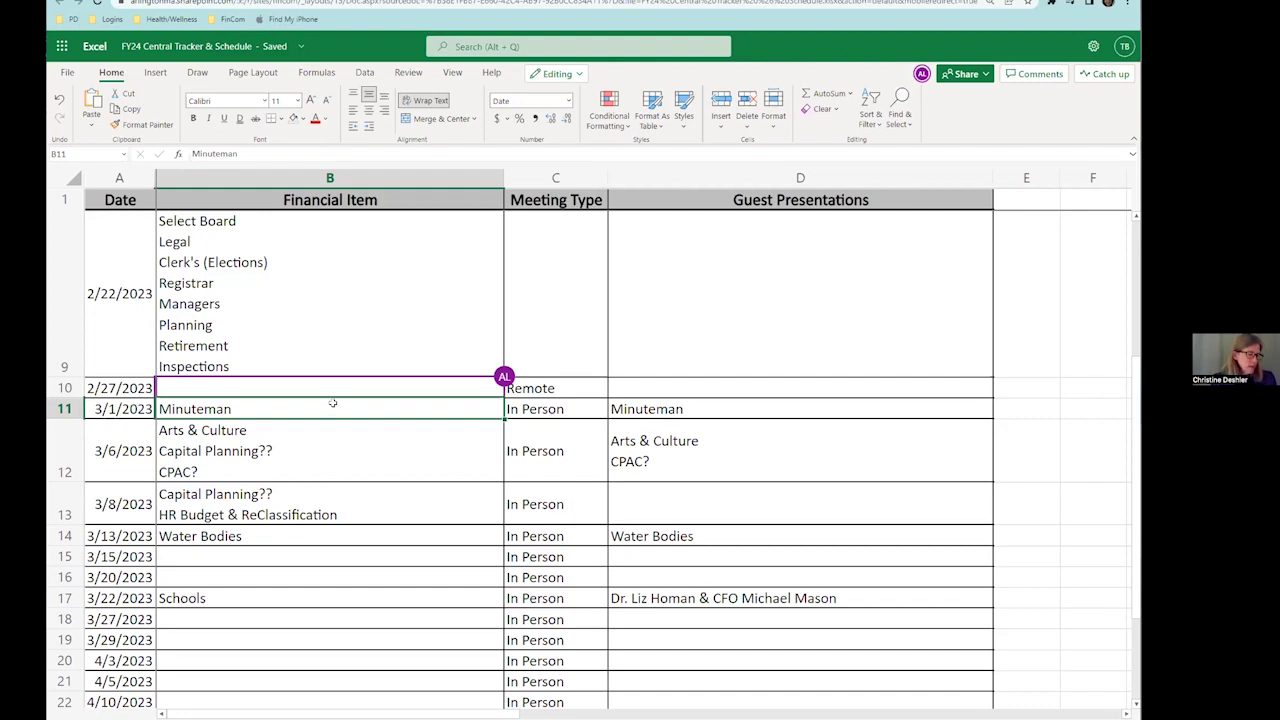
Delete the "Capital Planning??" line from the Financial Item cell of the 3/6/2023 meeting.
scroll(334, 405, down, 2)
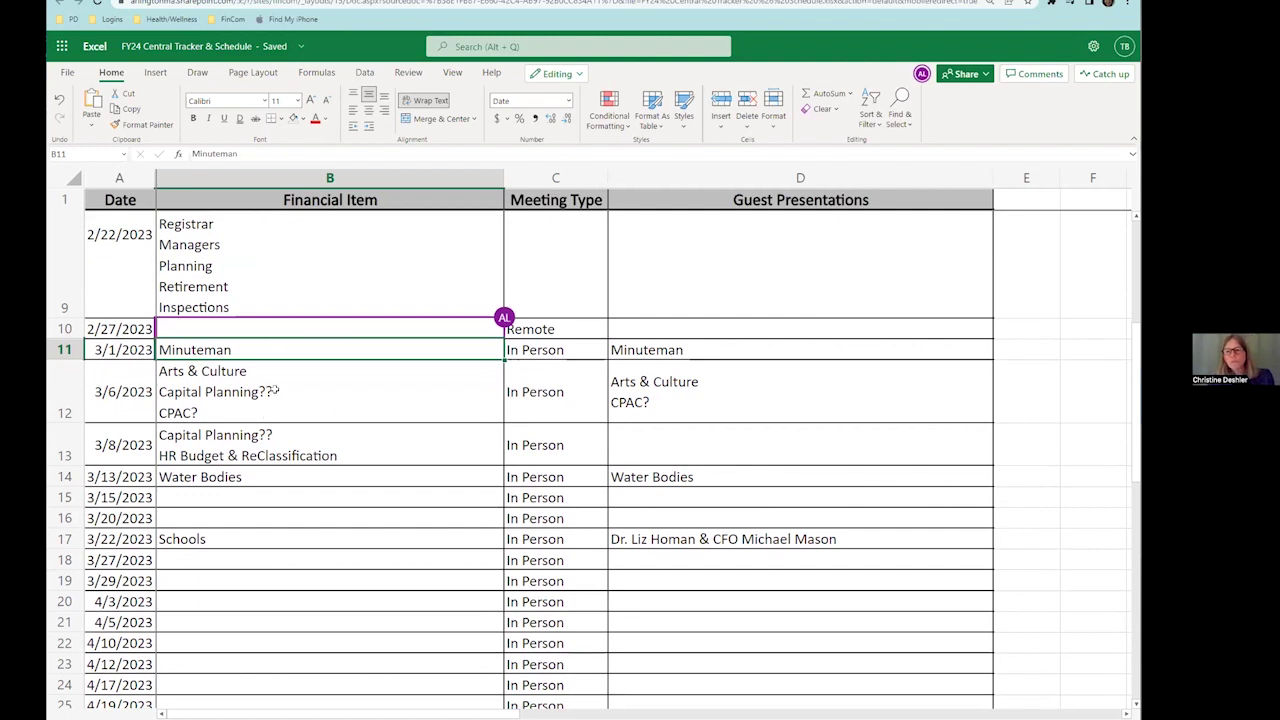
double_click(277, 390)
drag(283, 389, 158, 391)
key(BackSpace)
key(BackSpace)
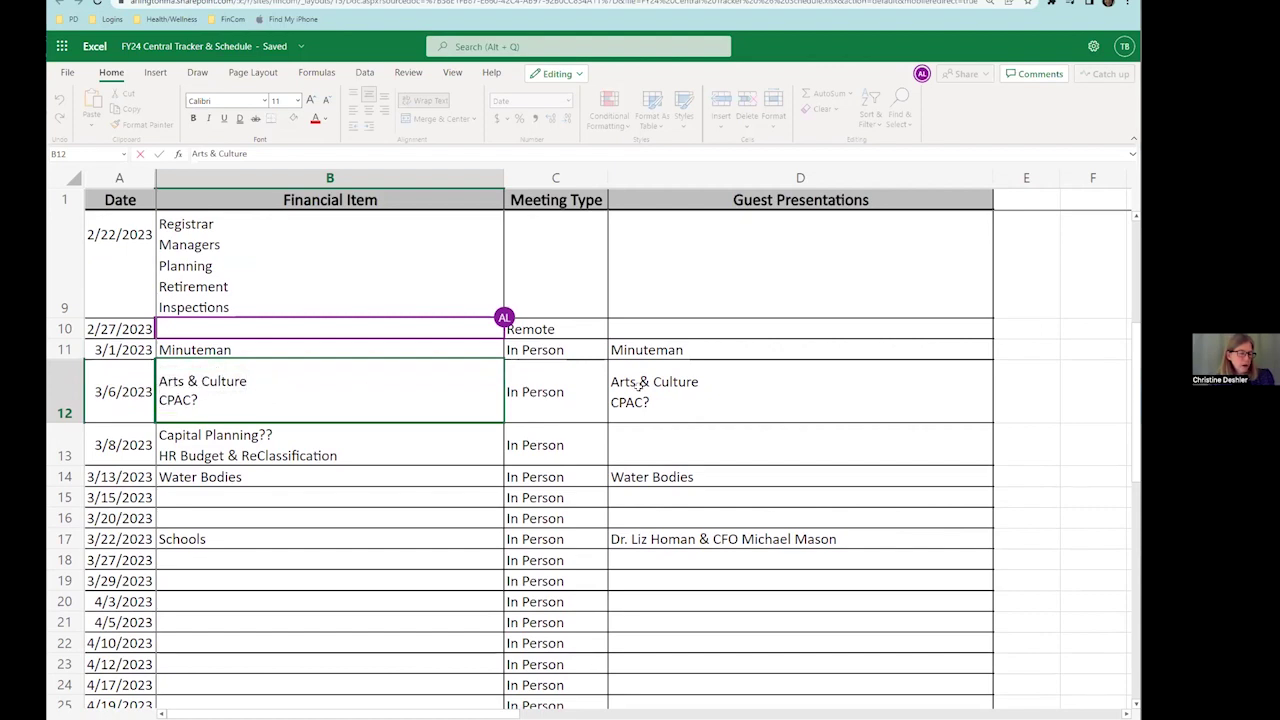
click(705, 370)
double_click(660, 390)
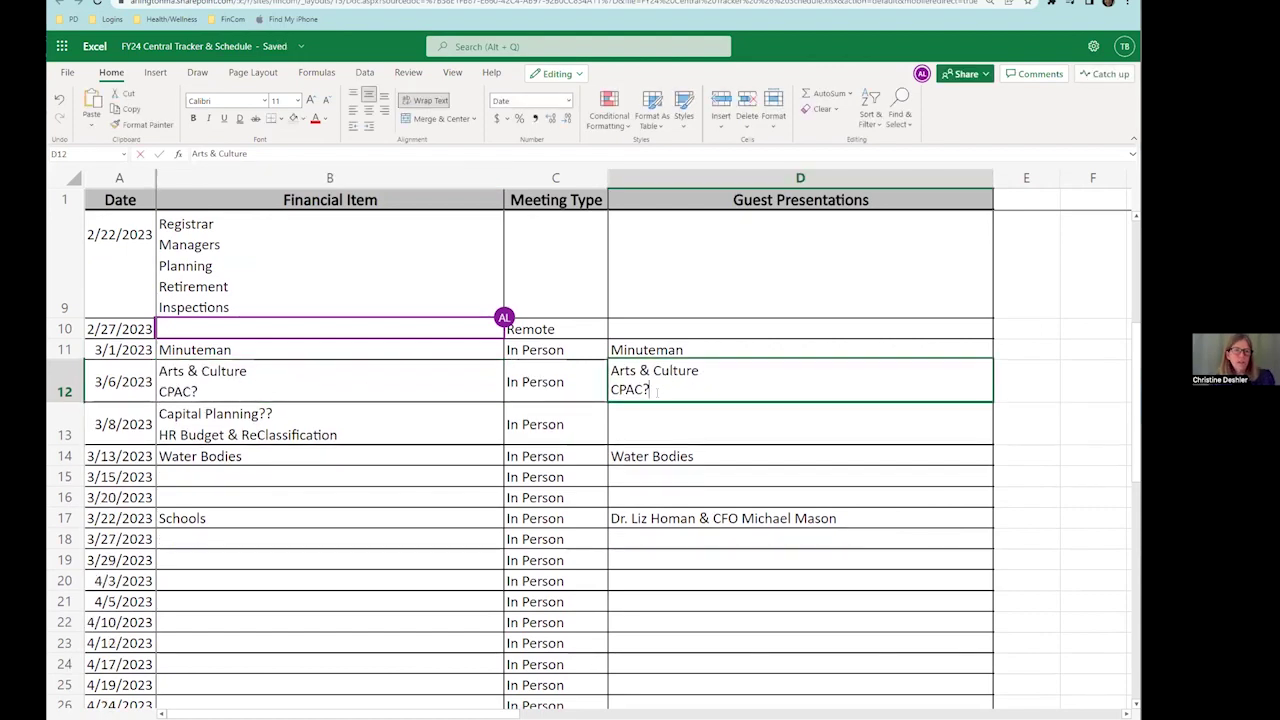
Try to remove the question marks after Capital Planning in the Financial Item cell of the 3/8/2023 meeting.
click(450, 432)
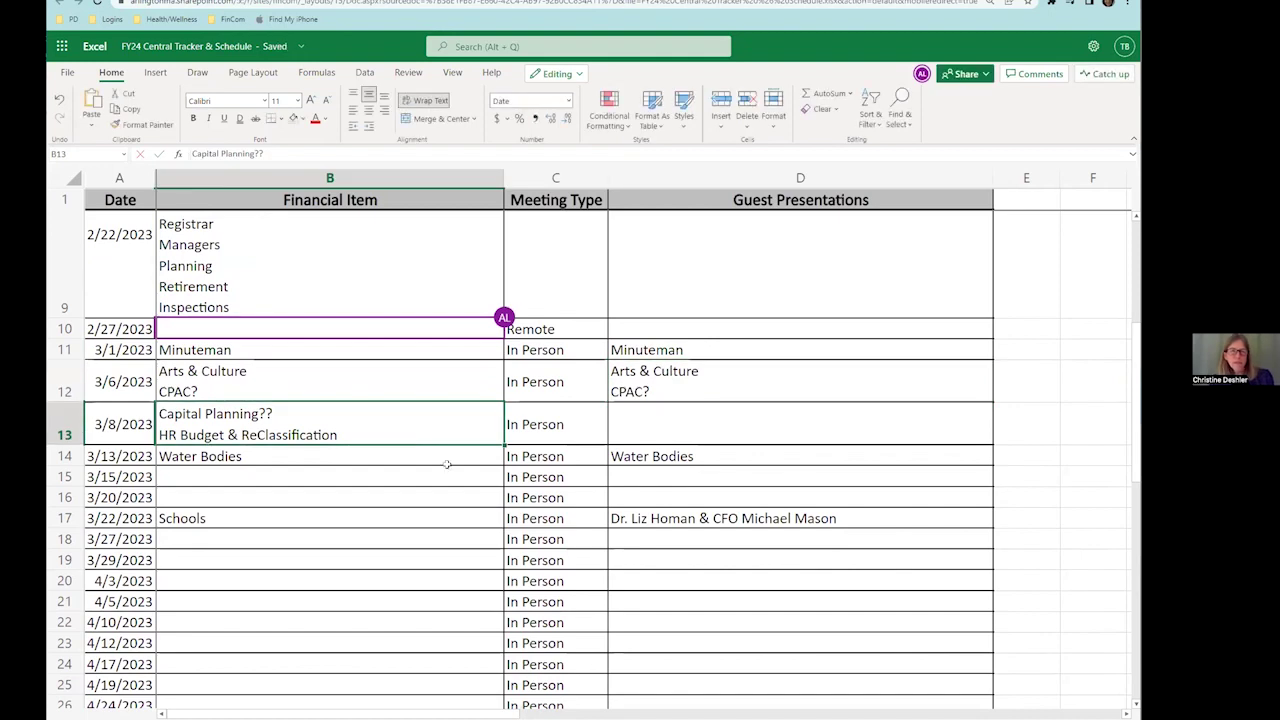
double_click(293, 416)
key(BackSpace)
key(BackSpace)
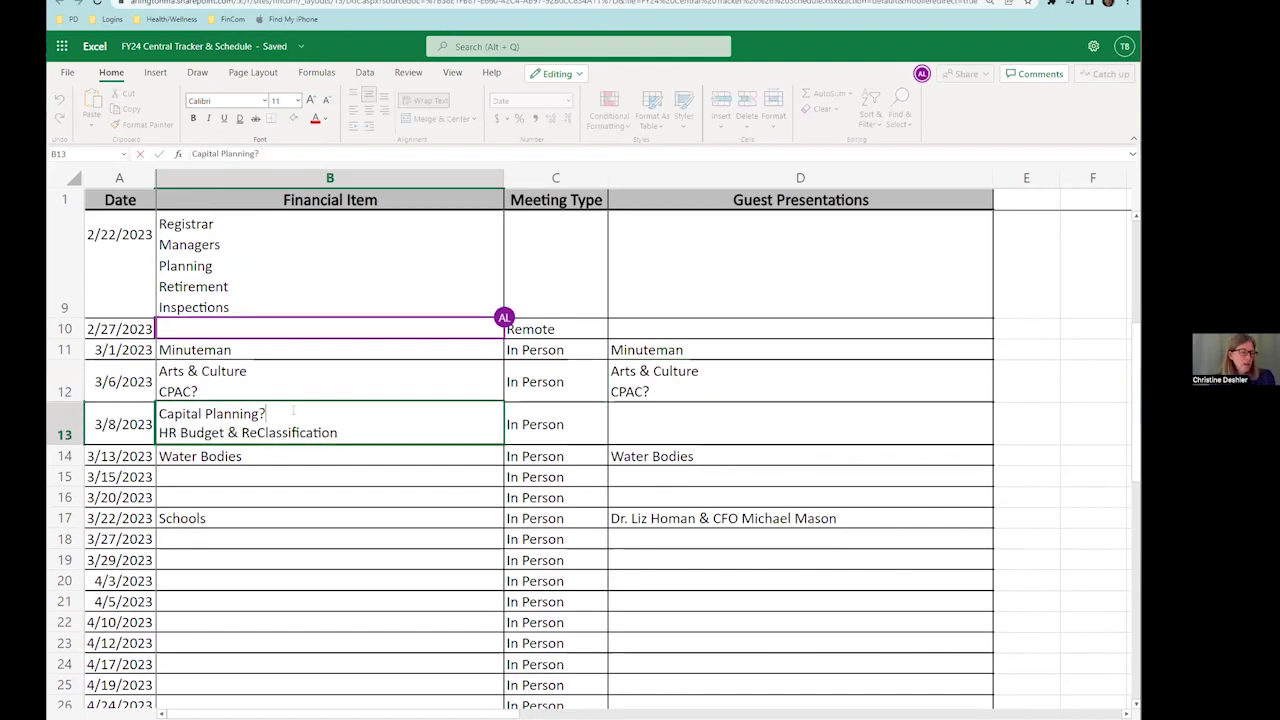
click(338, 481)
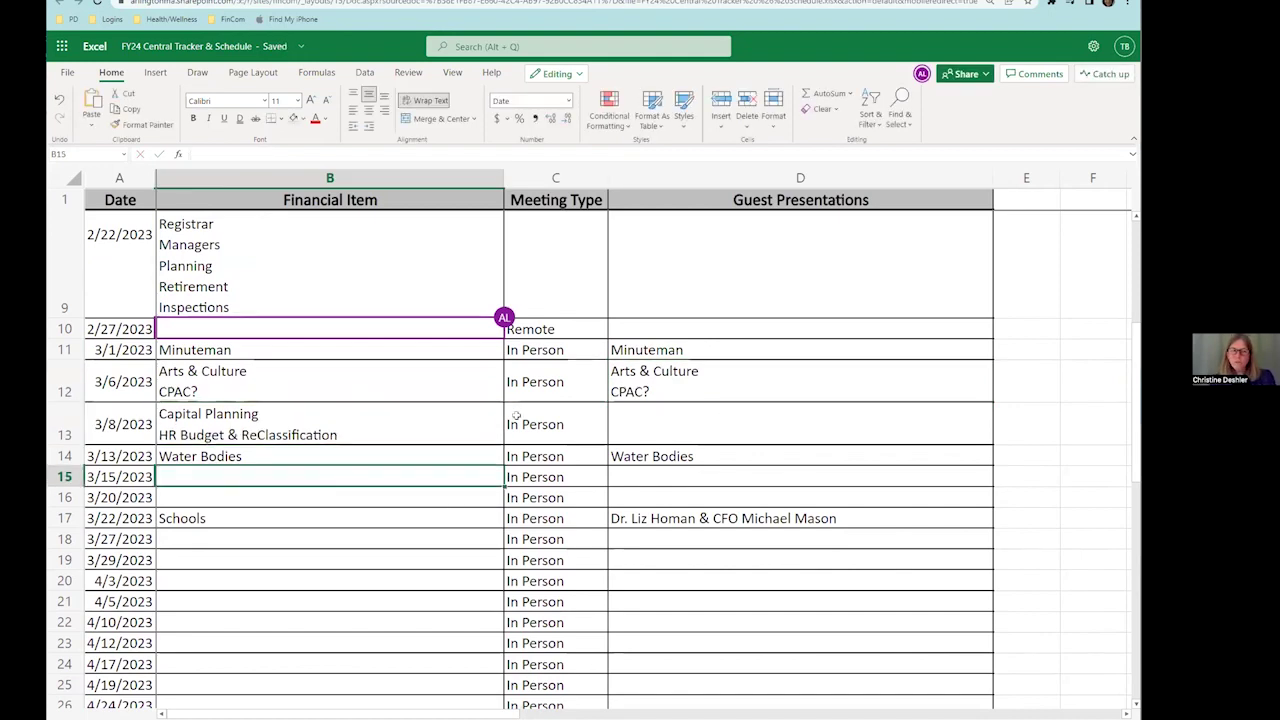
click(339, 423)
double_click(330, 411)
triple_click(330, 411)
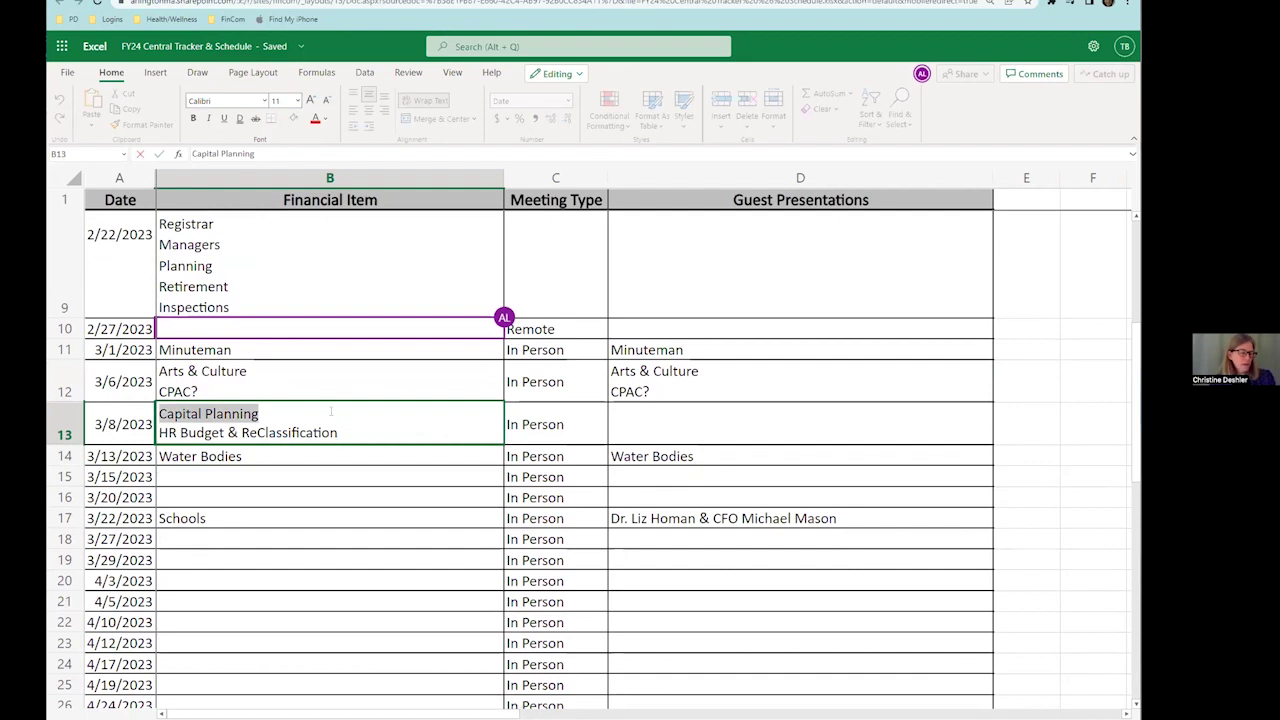
click(340, 515)
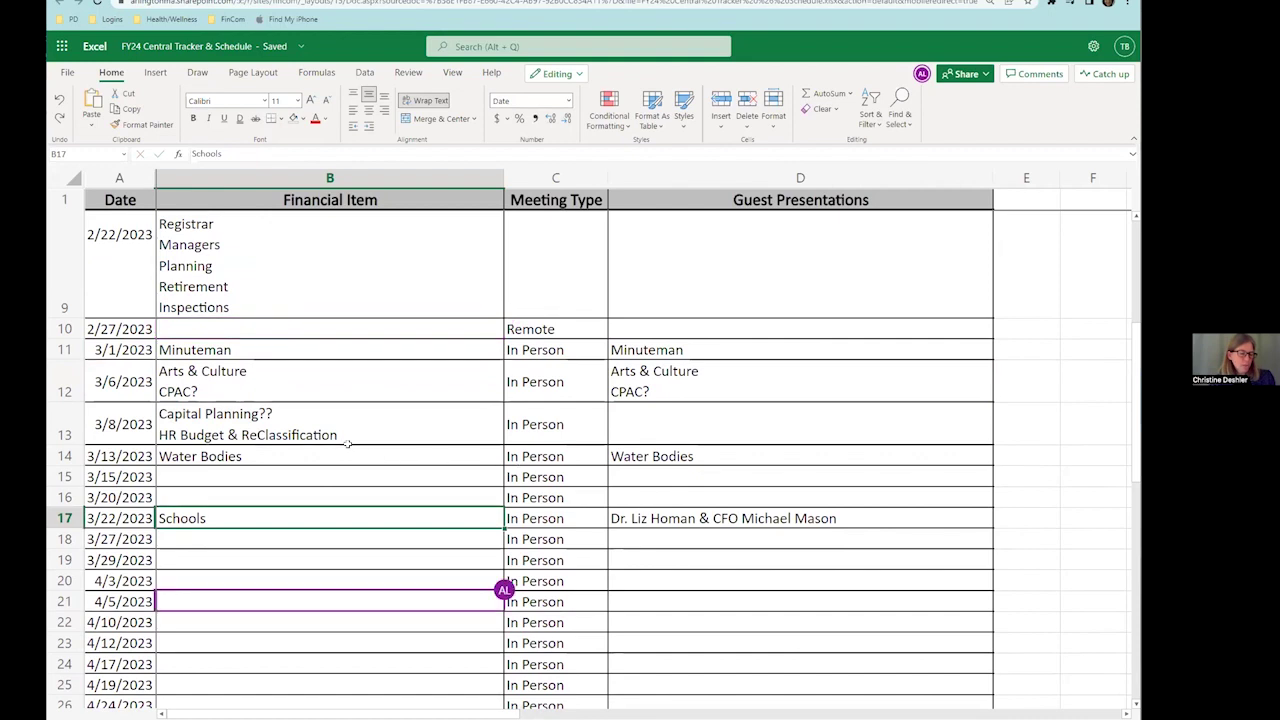
click(390, 427)
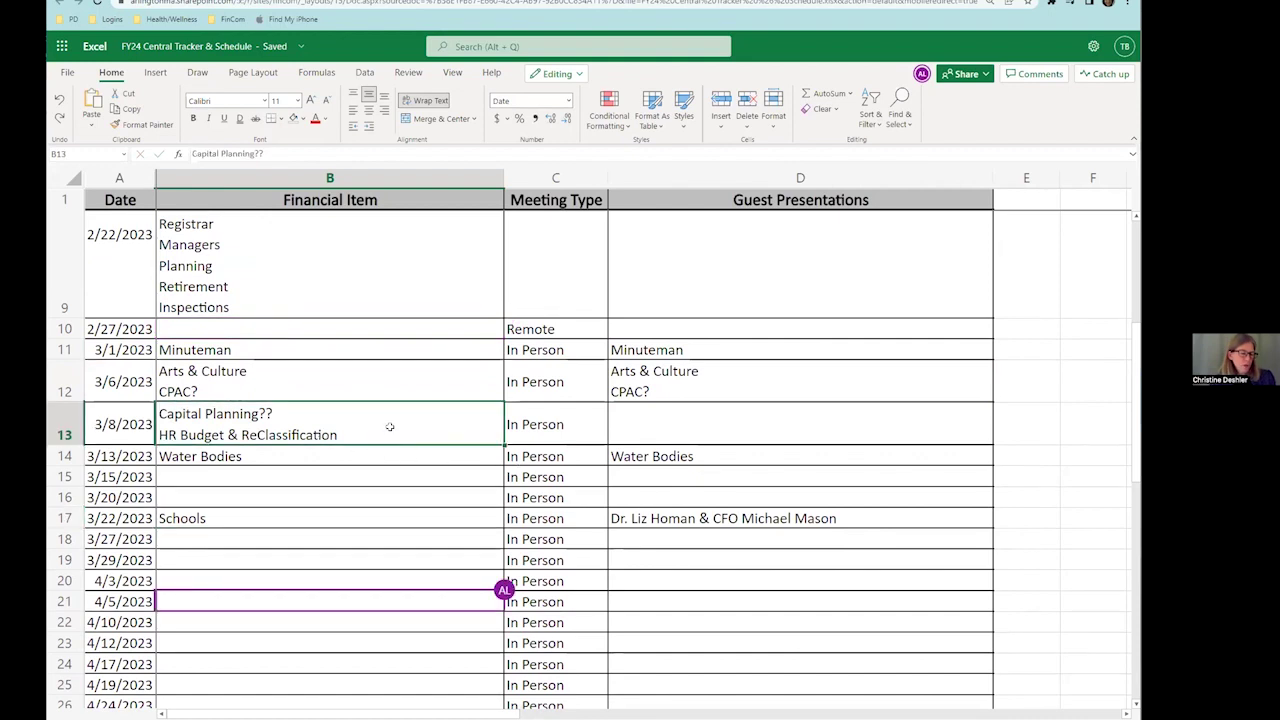
Review the budget status sheet and the committee tracking sheet, and return to the meeting schedule.
scroll(390, 427, down, 2)
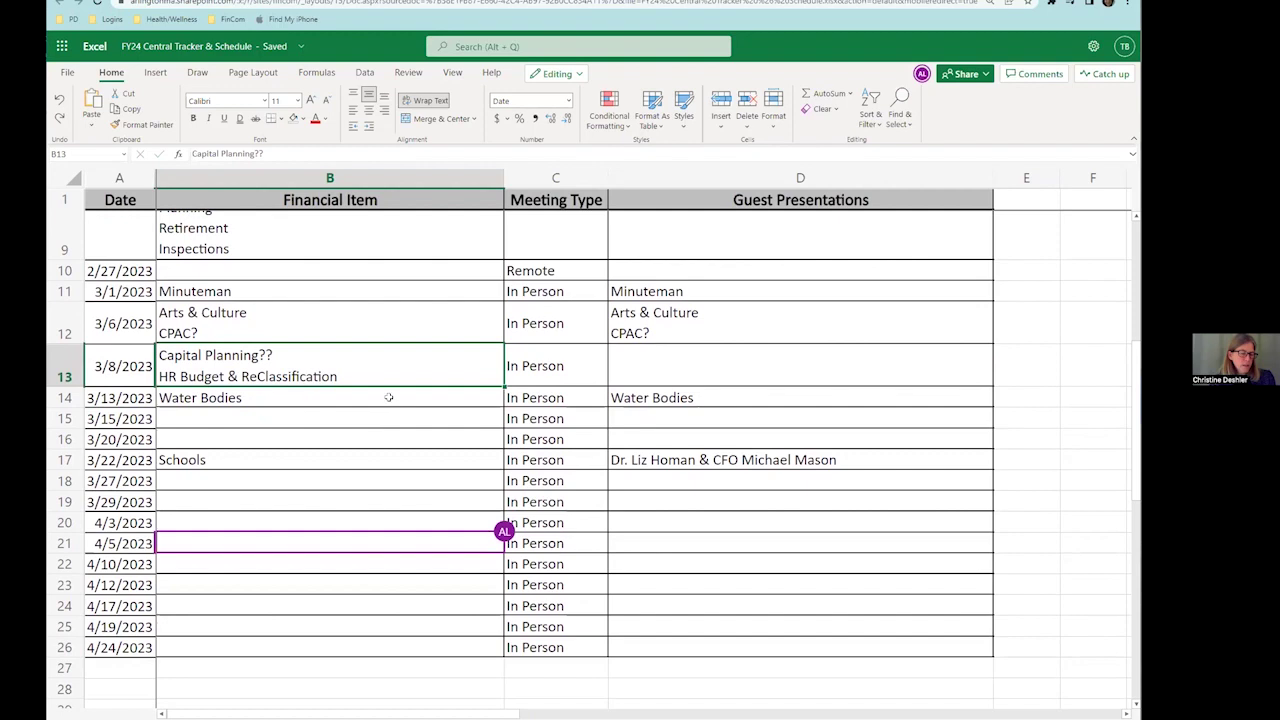
click(389, 397)
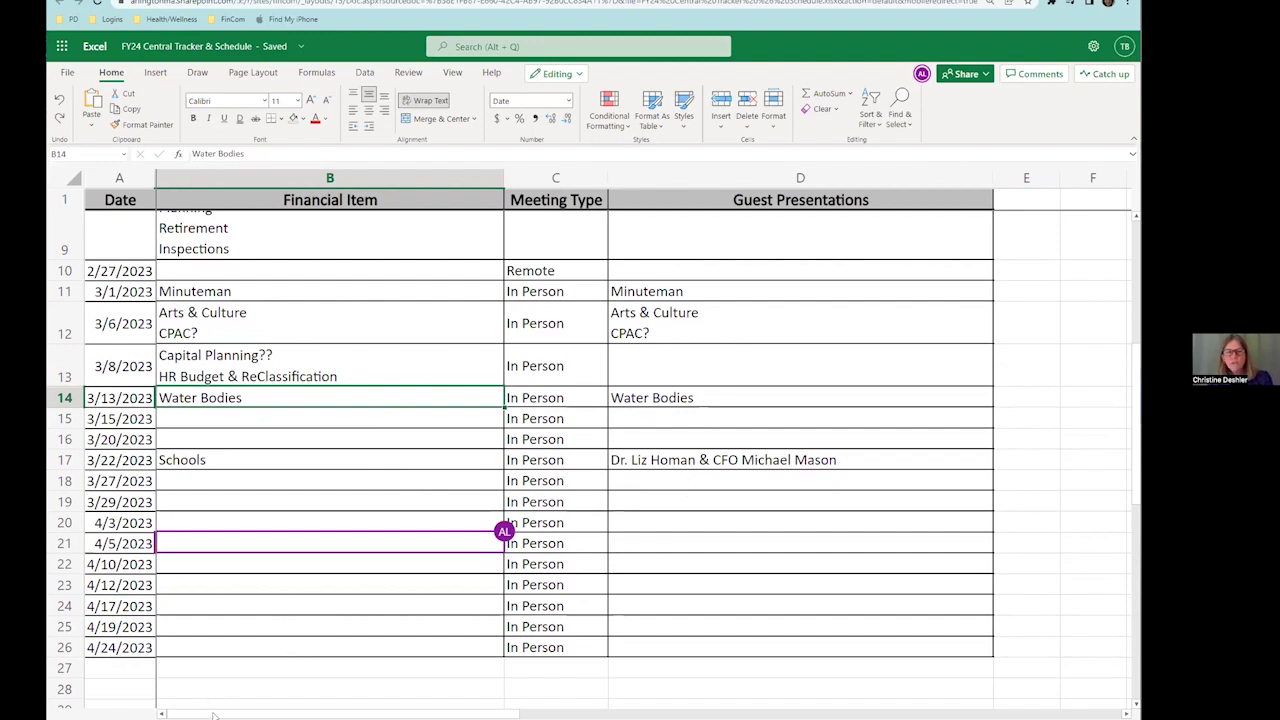
key(ctrl+Page_Down)
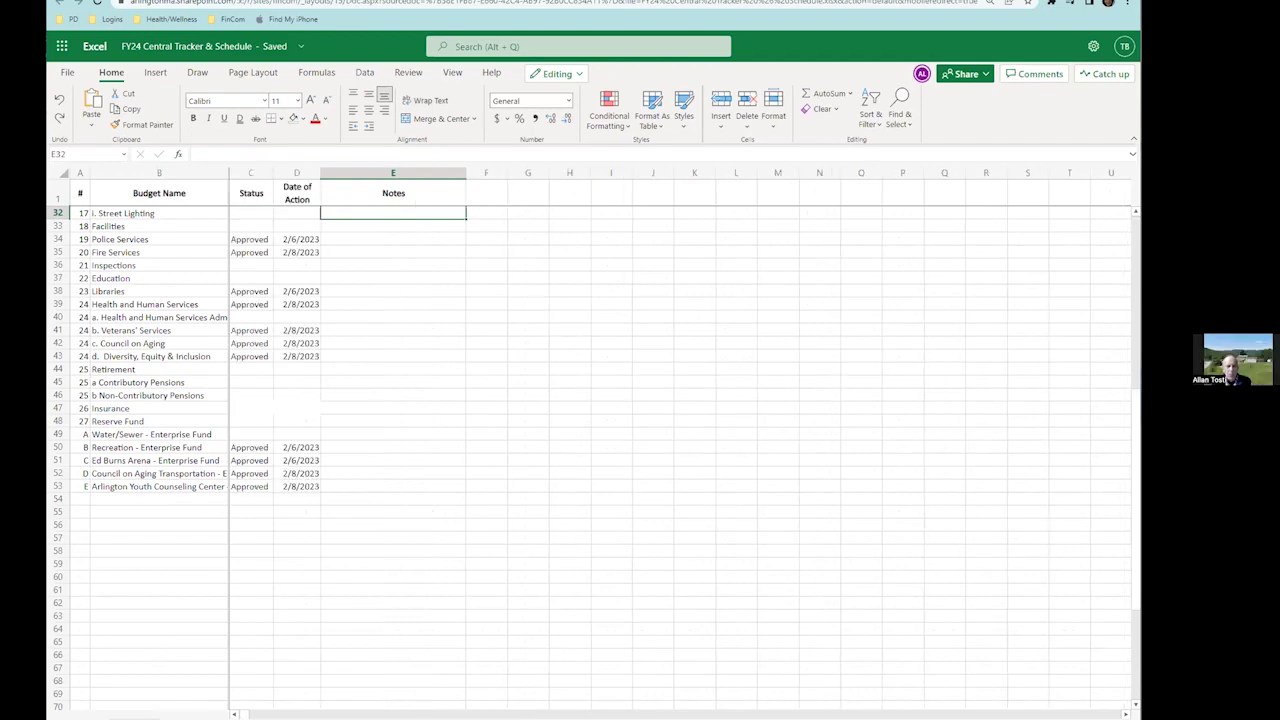
key(ctrl+Page_Up)
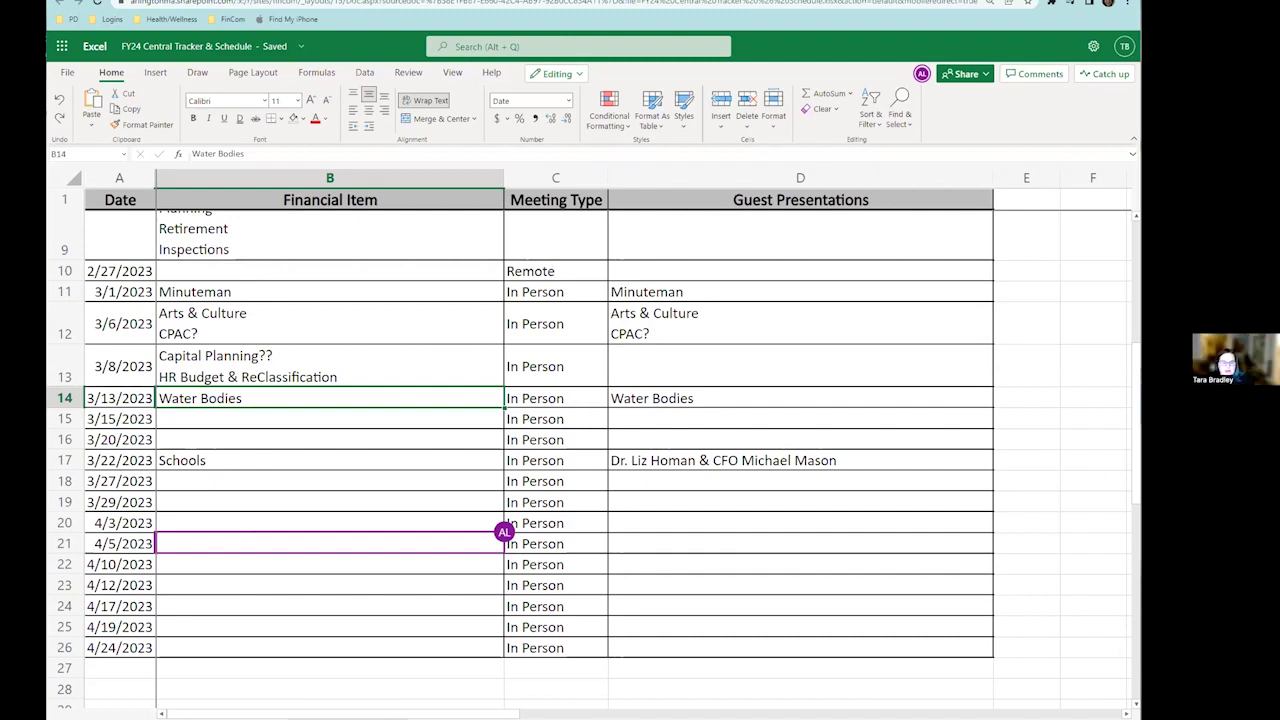
scroll(337, 543, up, 1)
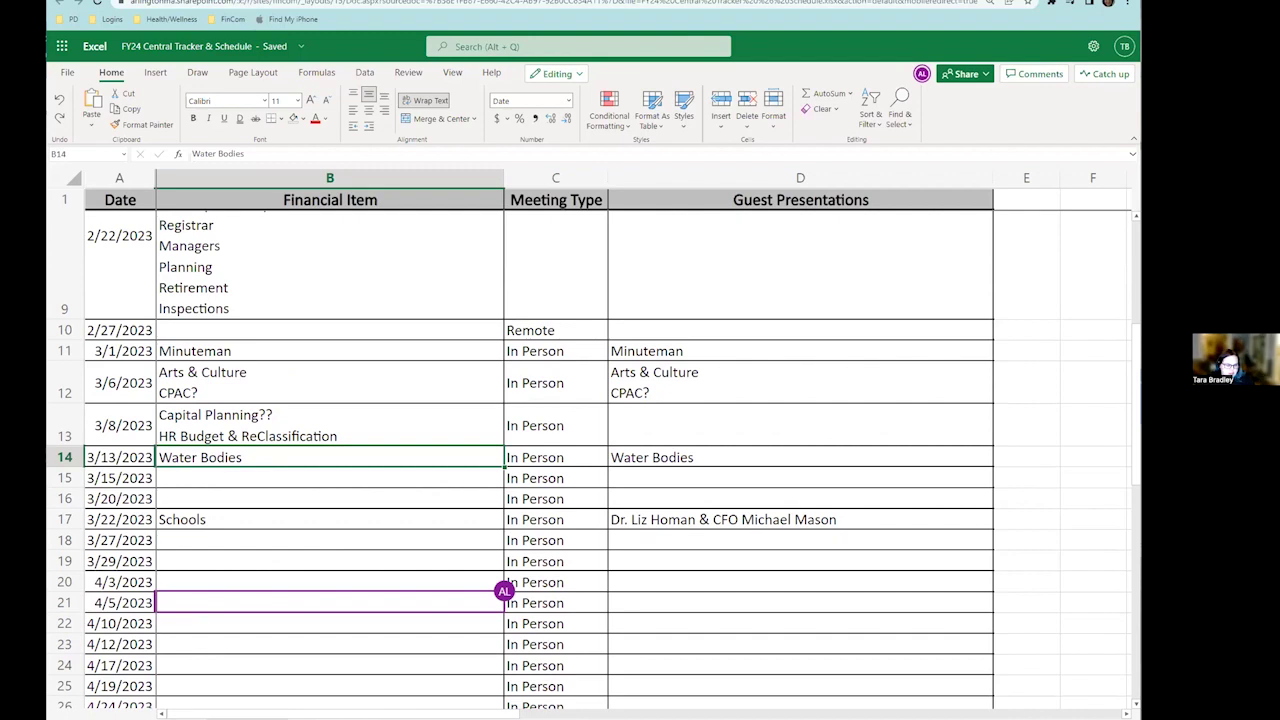
key(ctrl+Page_Down)
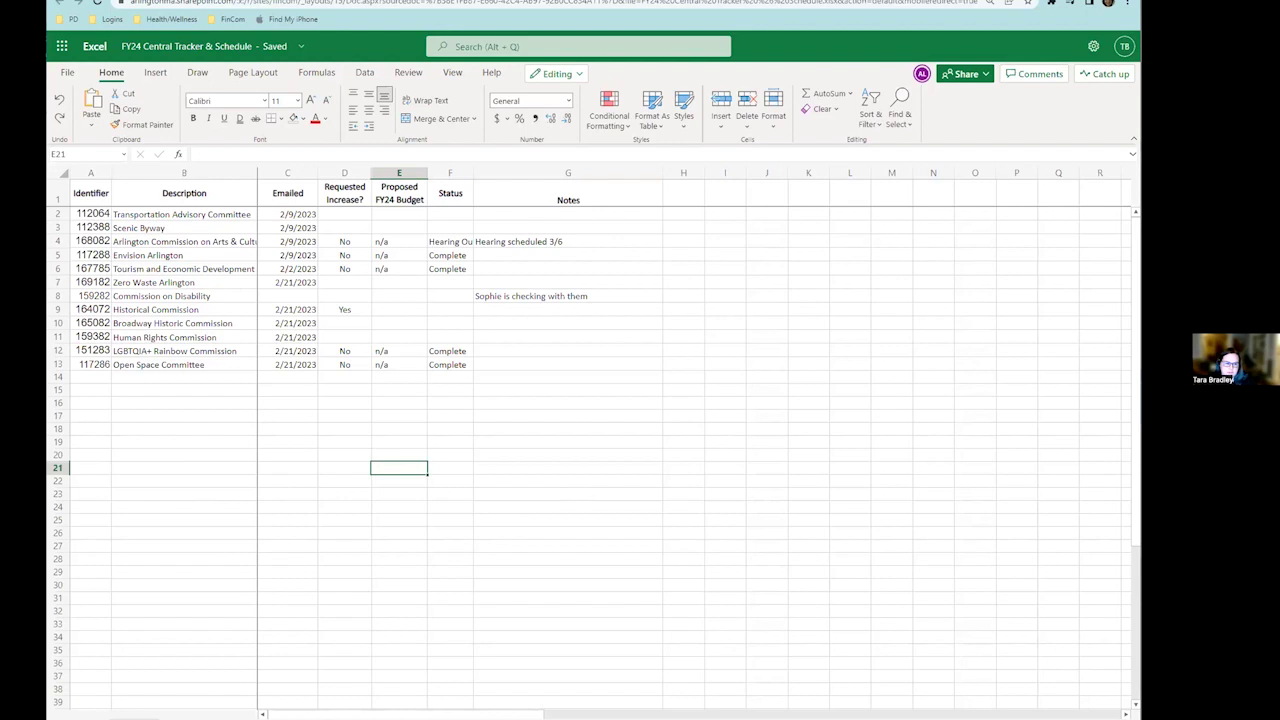
click(135, 718)
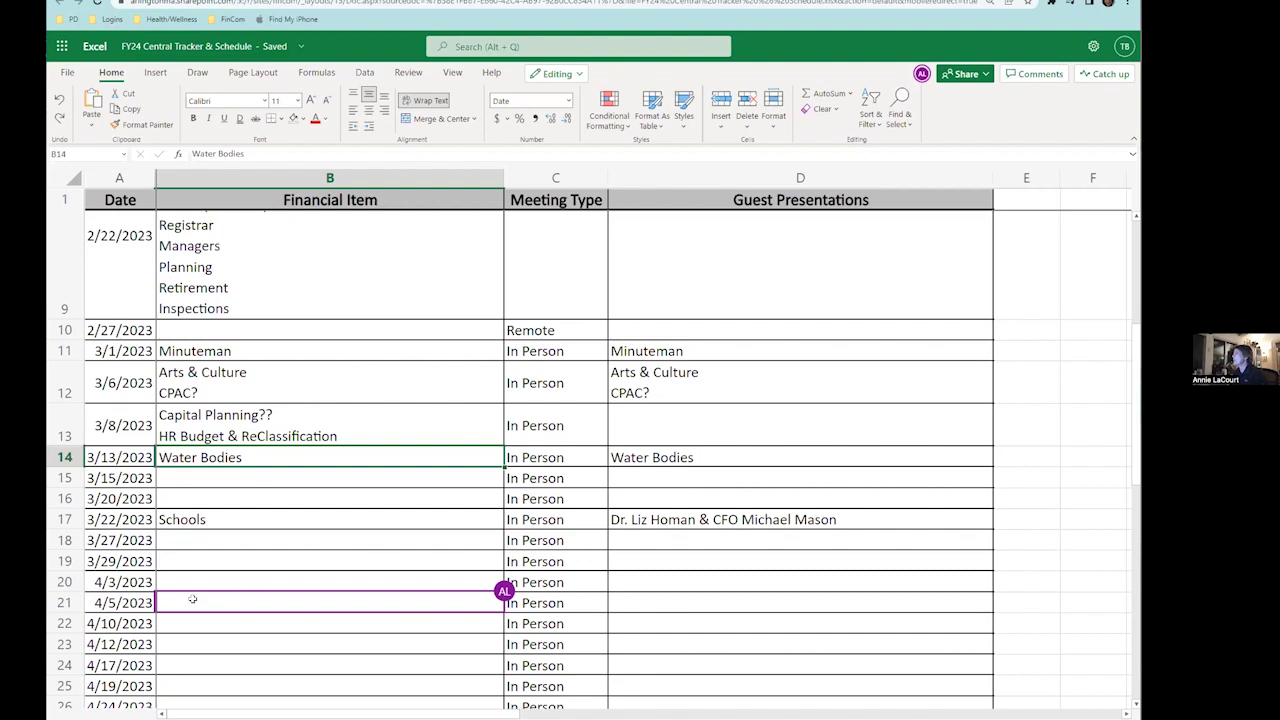
Shade the 4/5/2023 row gray from Date through Guest Presentations and enter "Passover" as its financial item.
drag(643, 601, 136, 601)
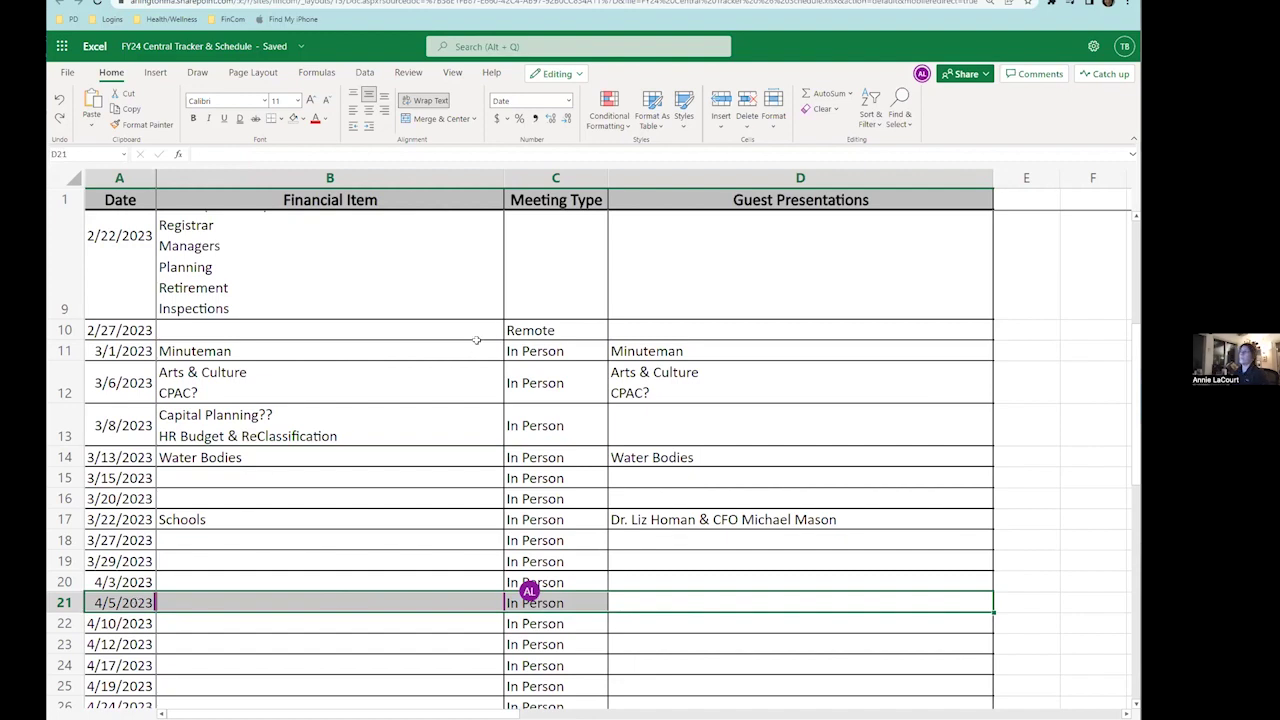
click(302, 118)
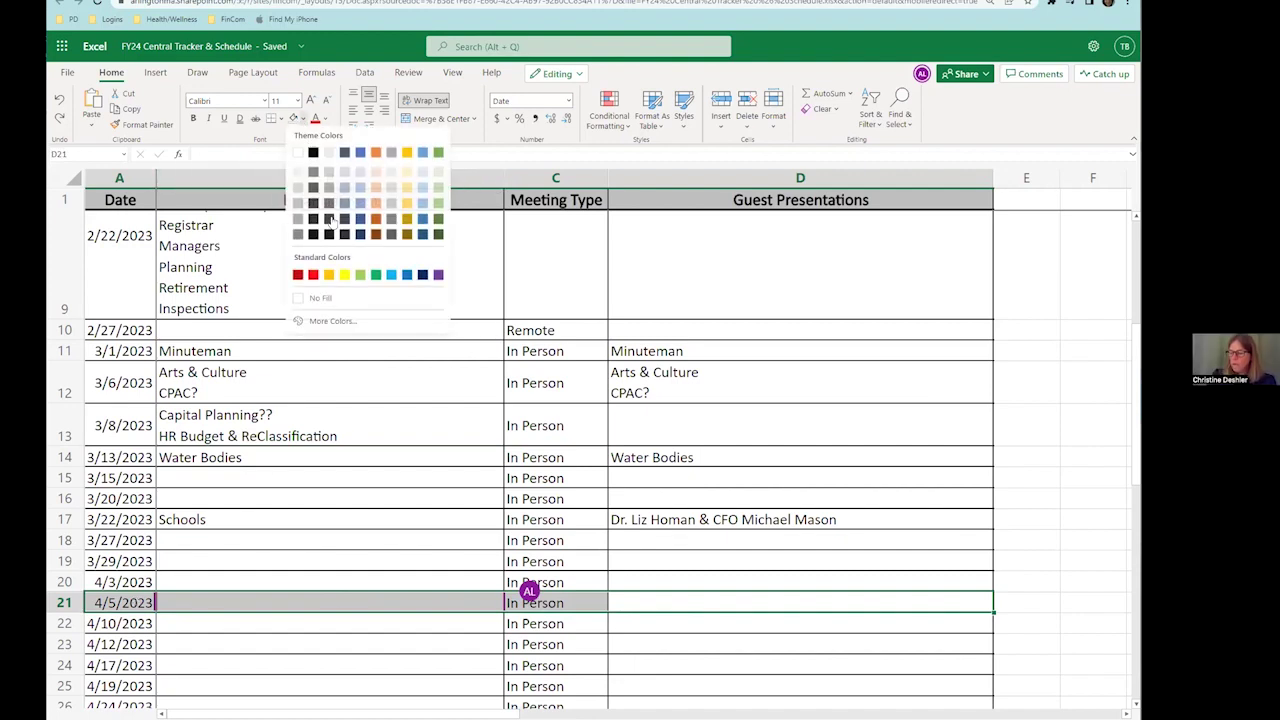
click(330, 220)
click(241, 601)
text(Passover)
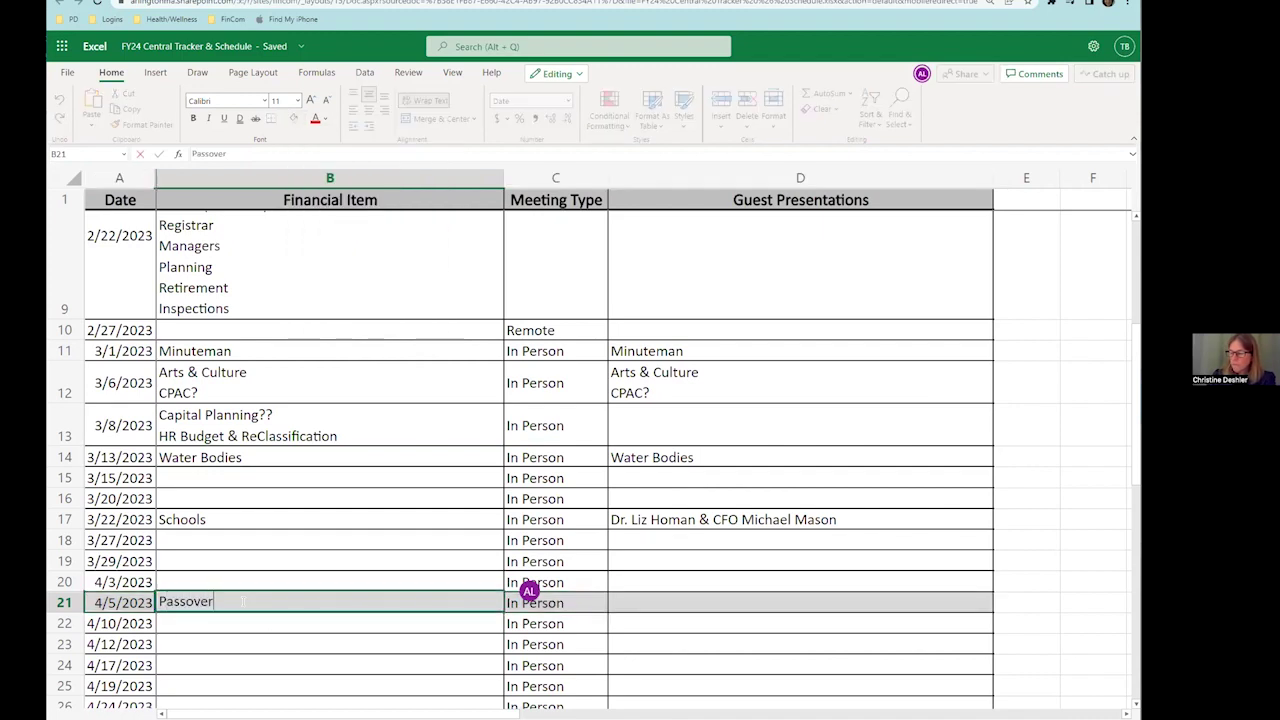
key(Return)
Extend the gray shading of the 2/15/2023 and 2/20/2023 rows across the Meeting Type and Guest Presentations columns.
scroll(194, 556, down, 3)
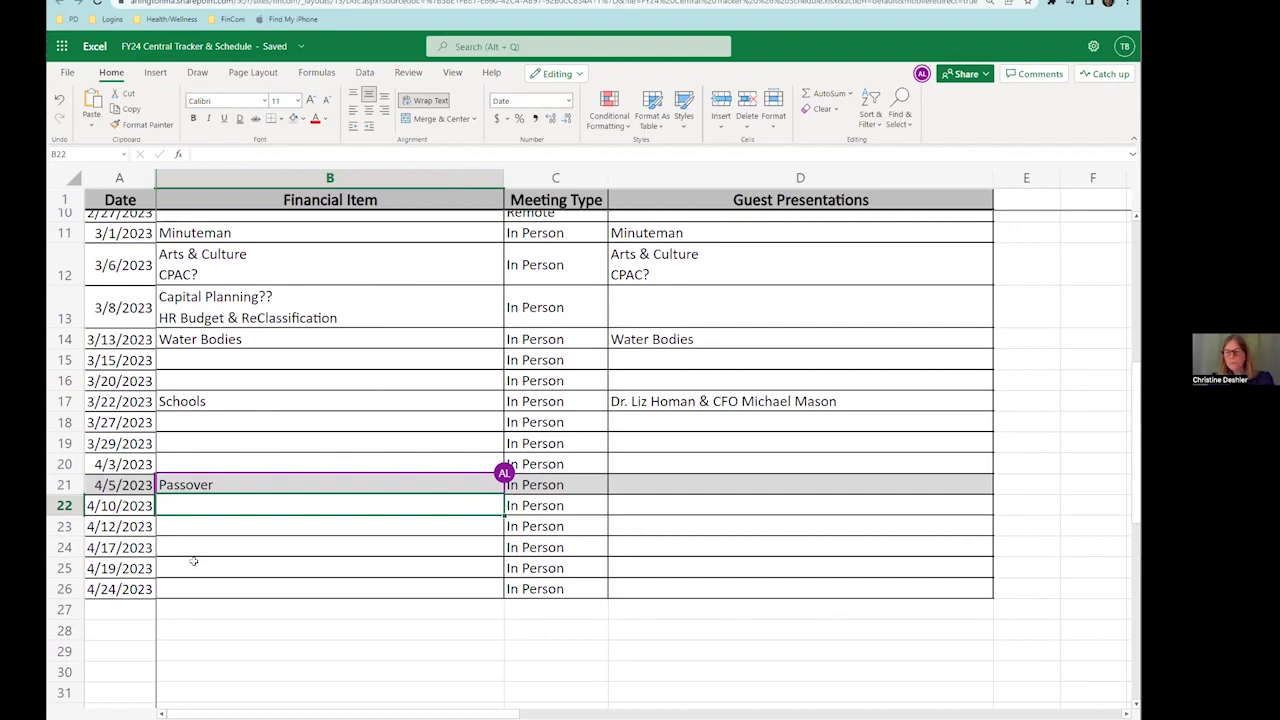
scroll(194, 560, up, 4)
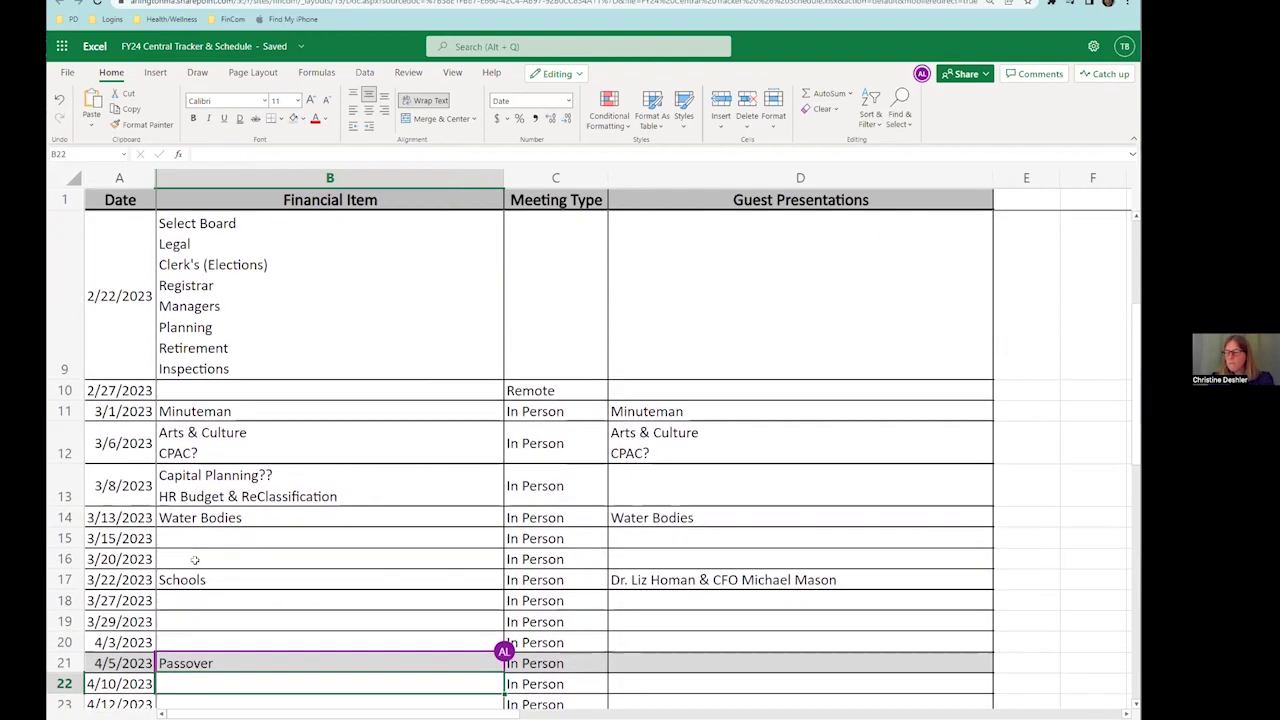
scroll(194, 560, up, 4)
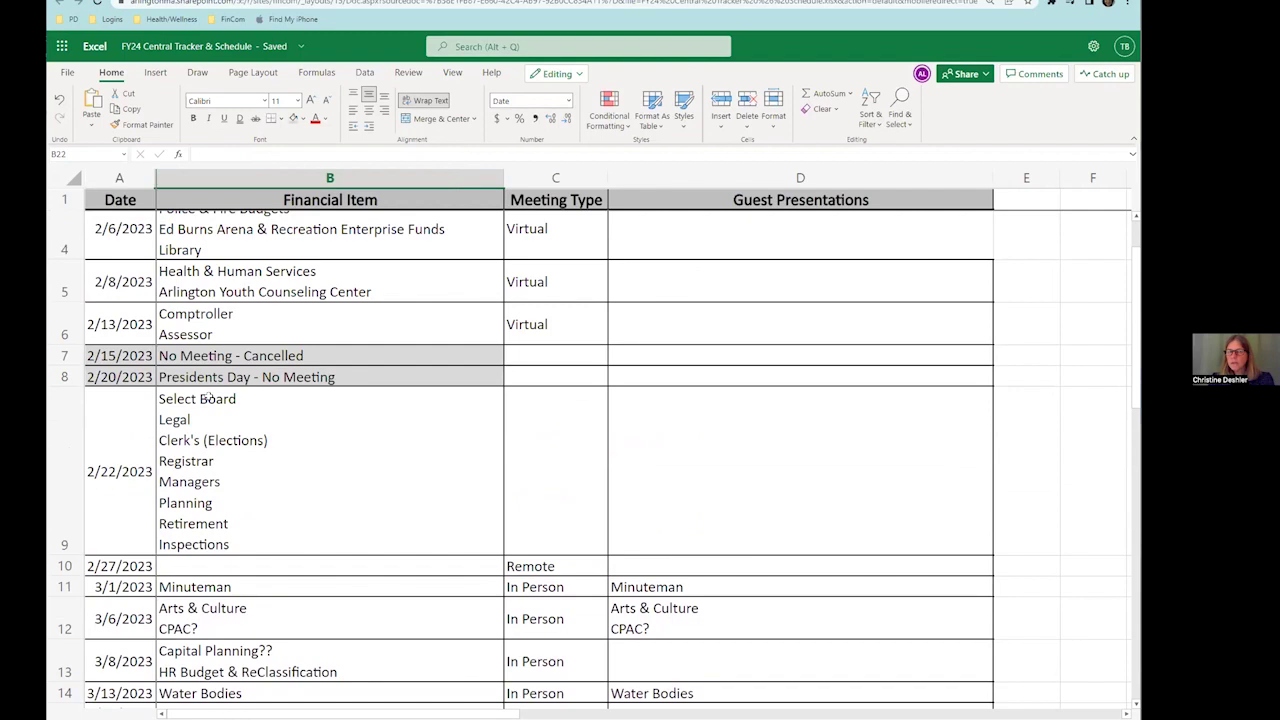
scroll(207, 398, down, 7)
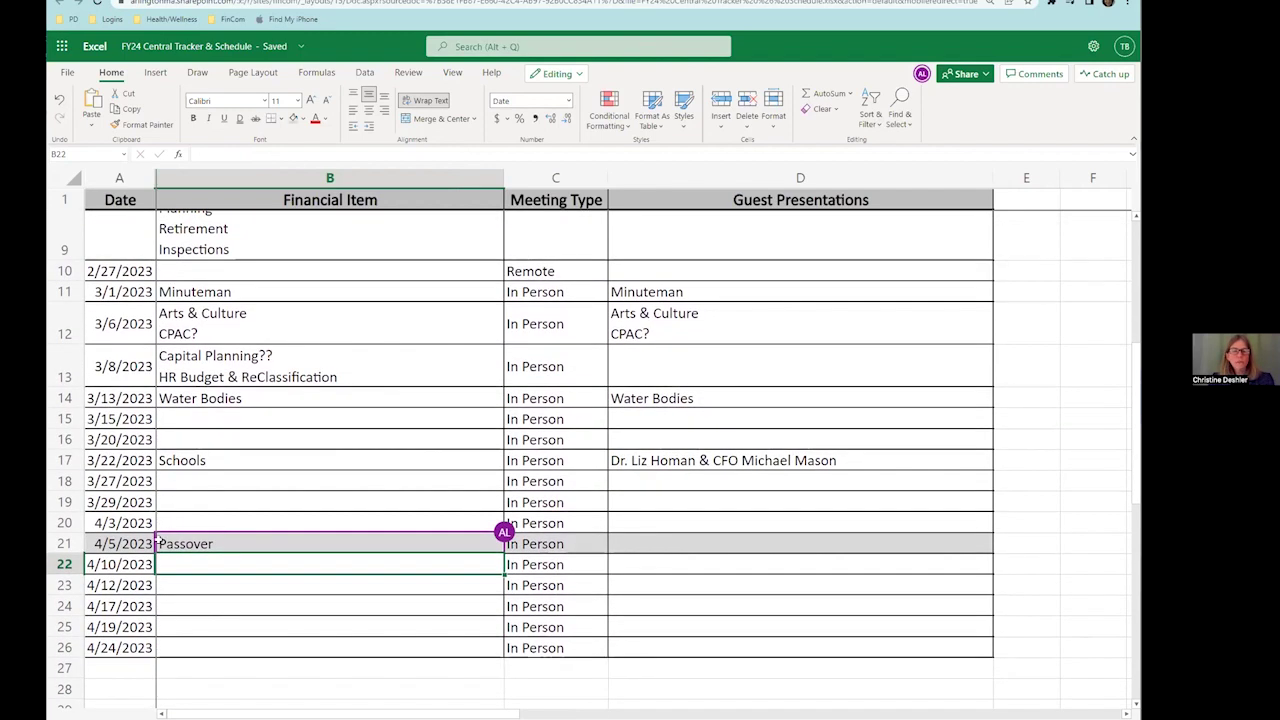
scroll(228, 415, up, 3)
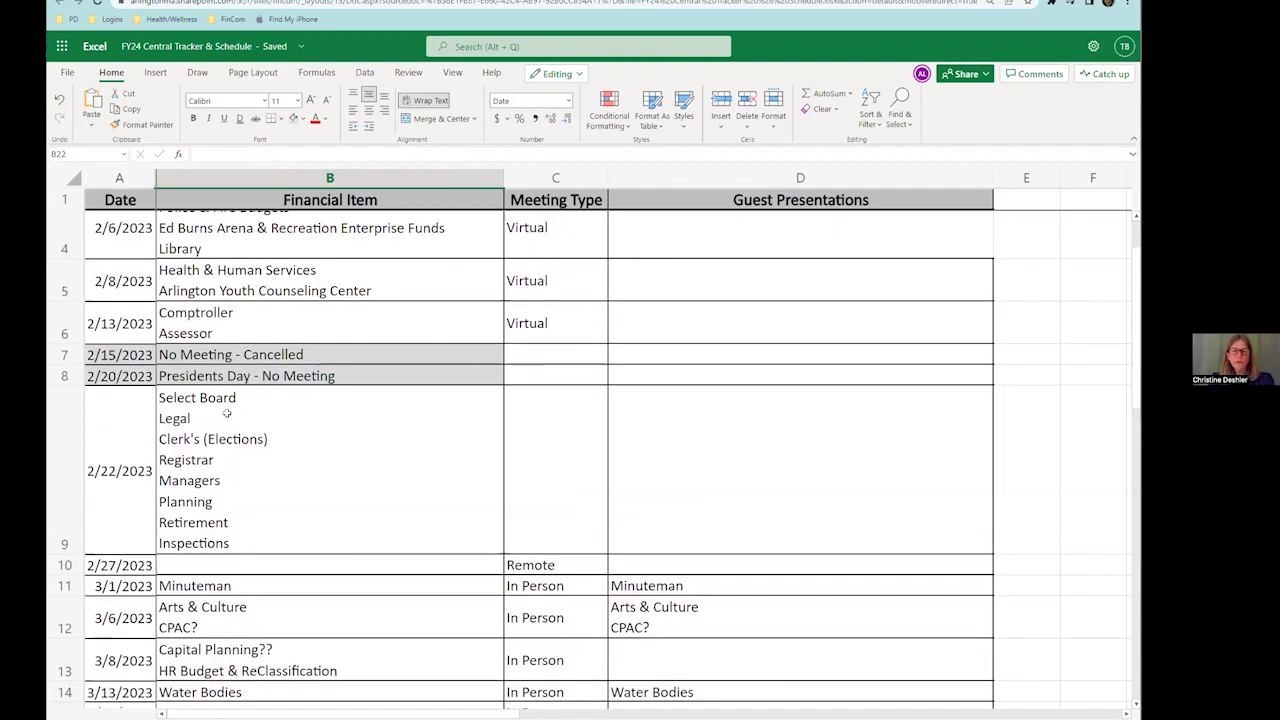
drag(570, 353, 628, 363)
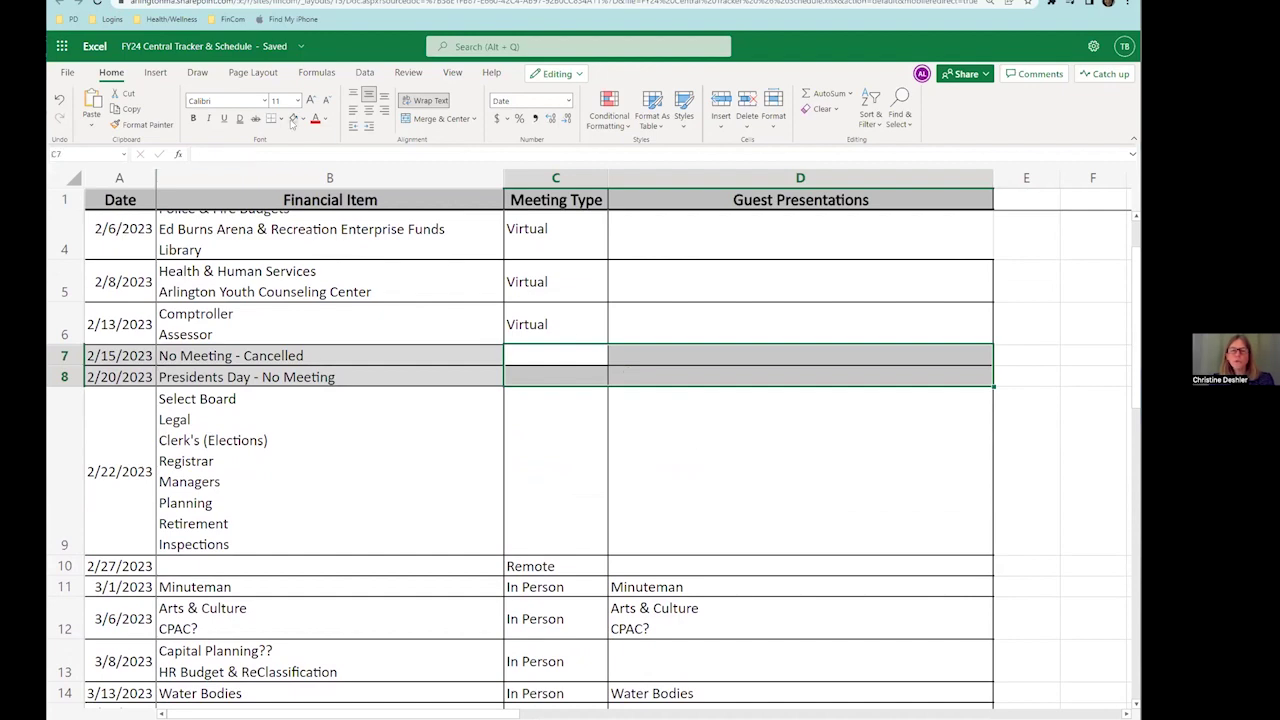
click(271, 324)
scroll(258, 375, down, 3)
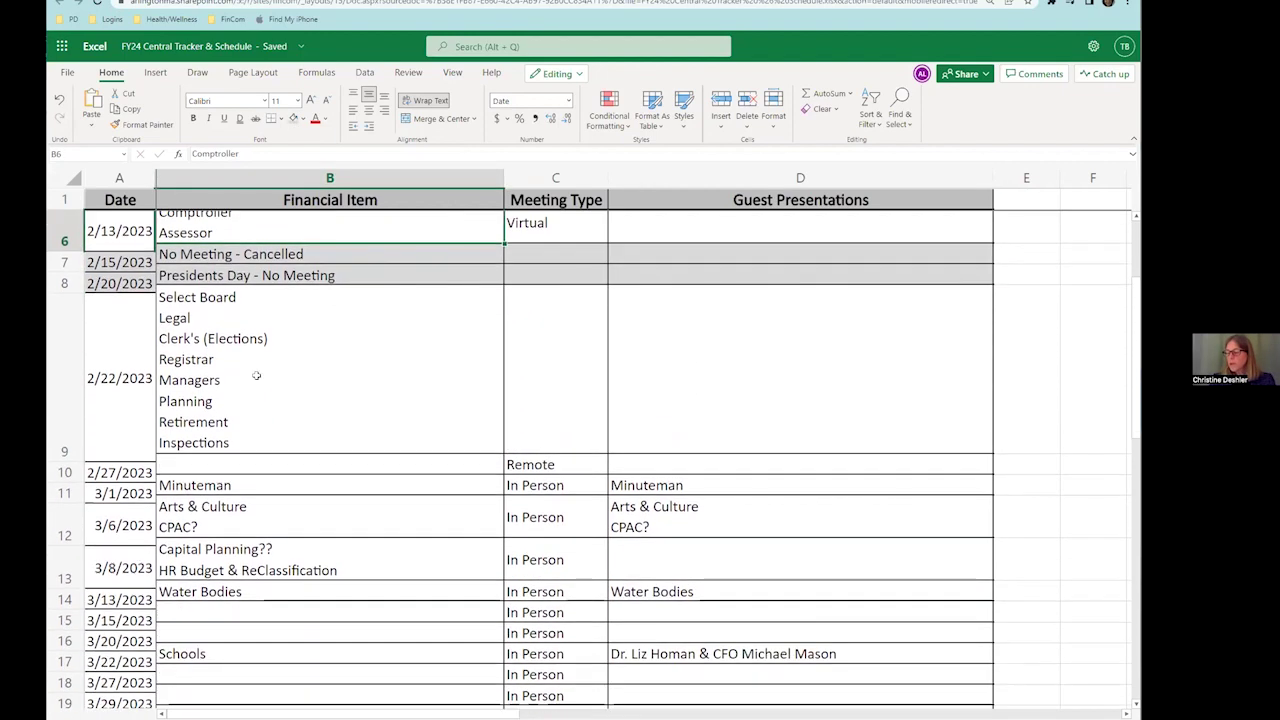
click(256, 389)
scroll(256, 389, down, 3)
click(256, 398)
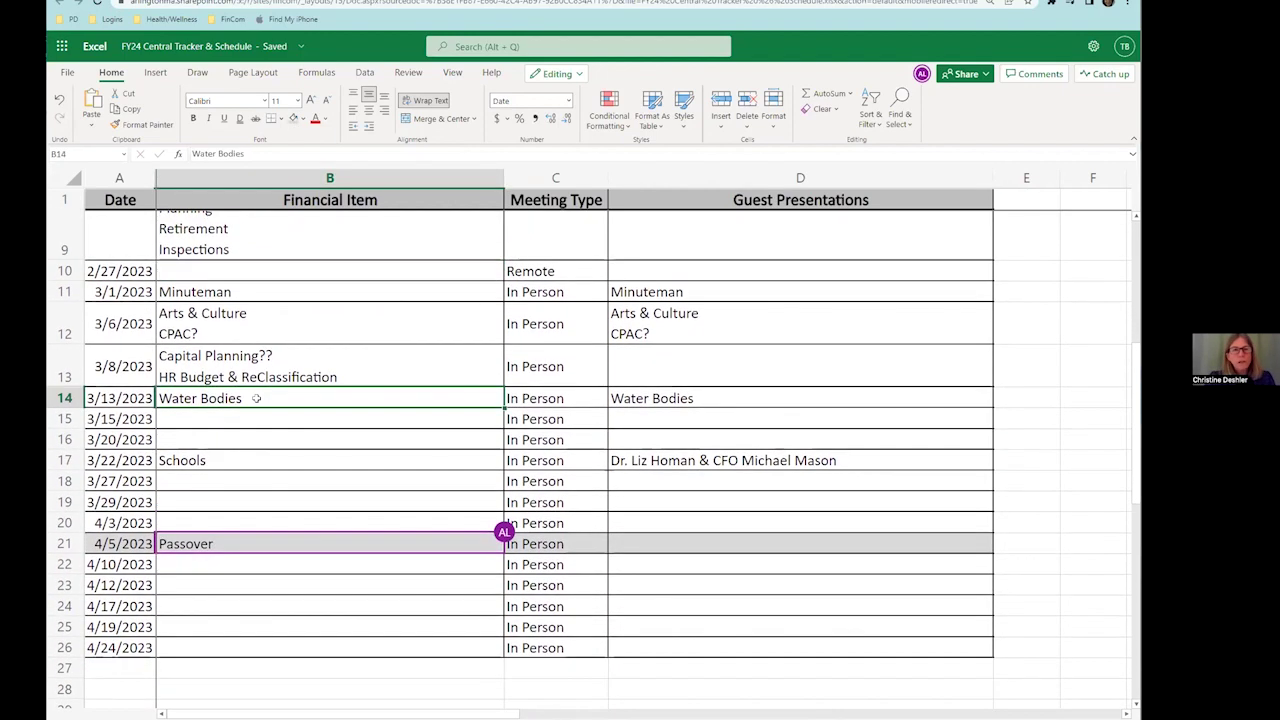